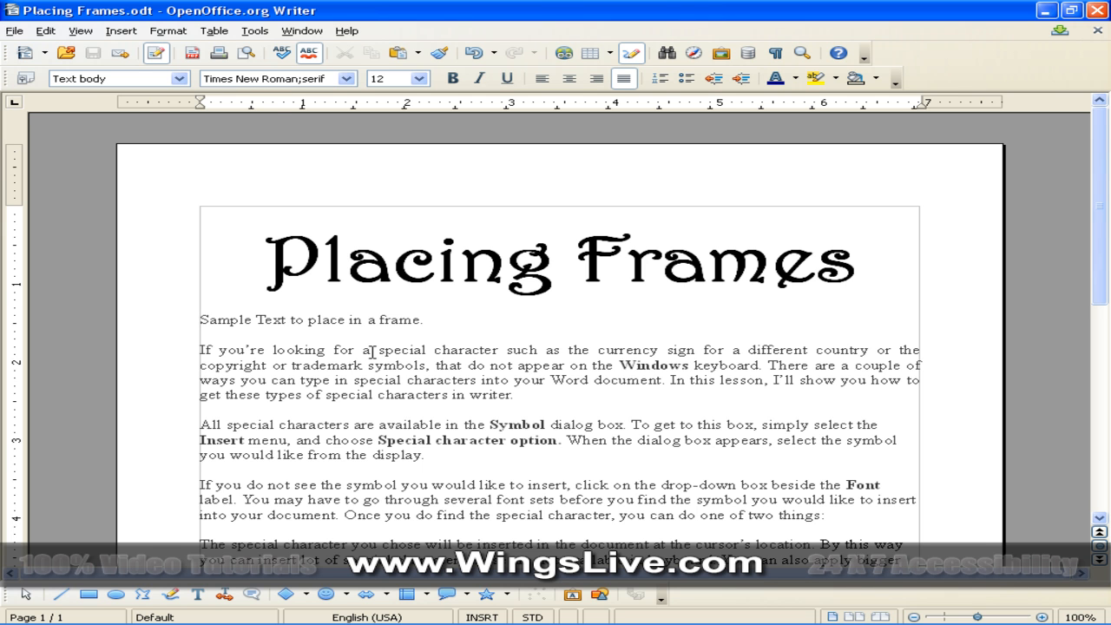
Insert an empty frame with the default settings and move it toward the right end of the sample text line.
click(121, 30)
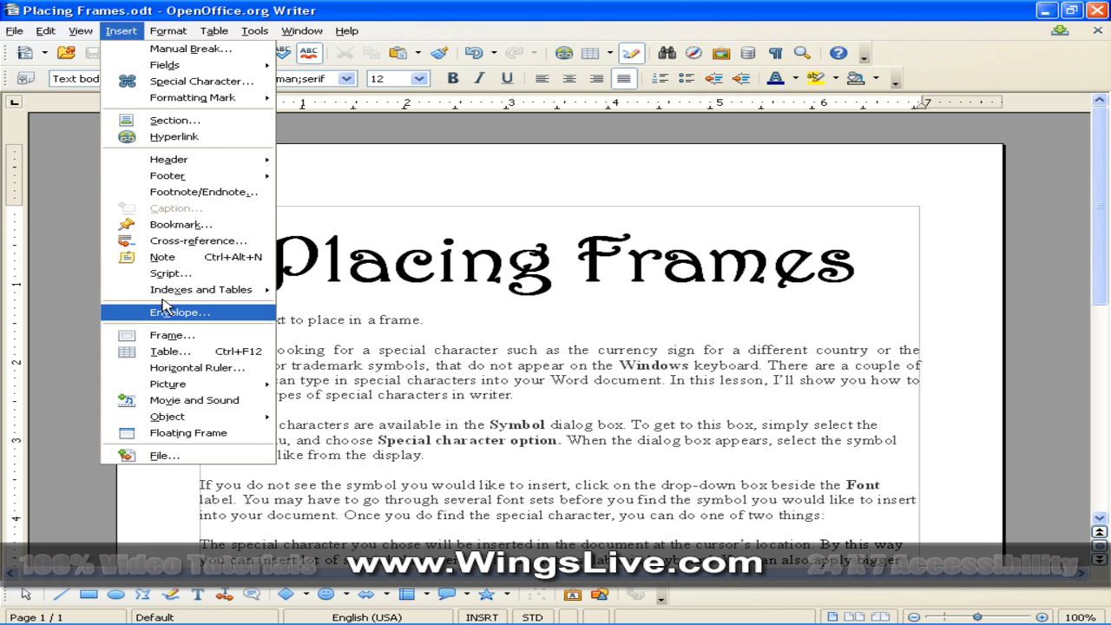
click(170, 336)
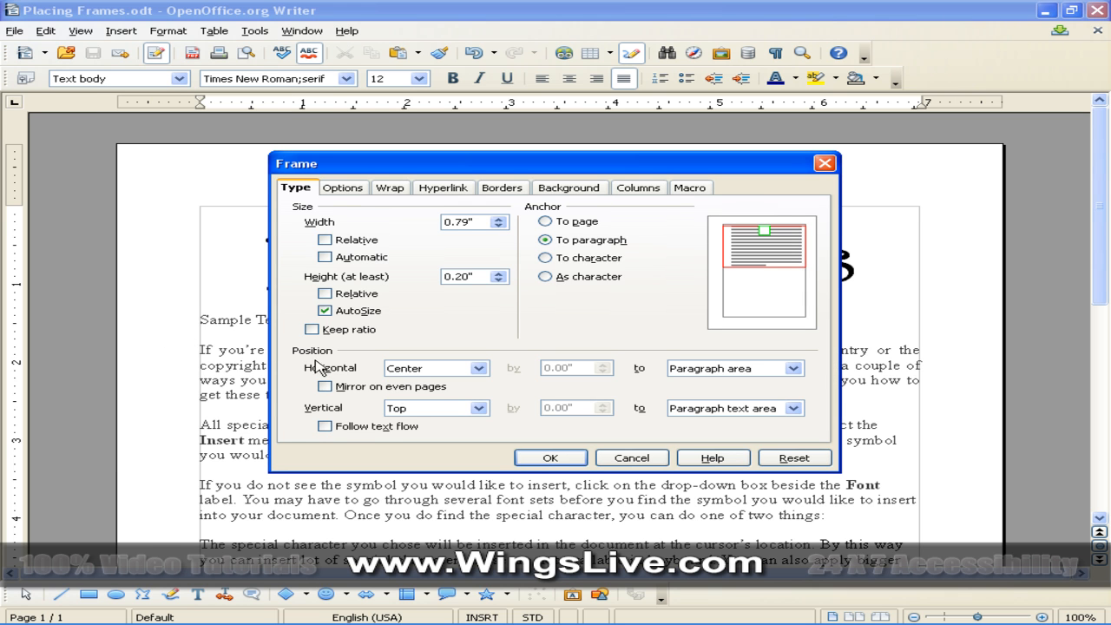
click(543, 460)
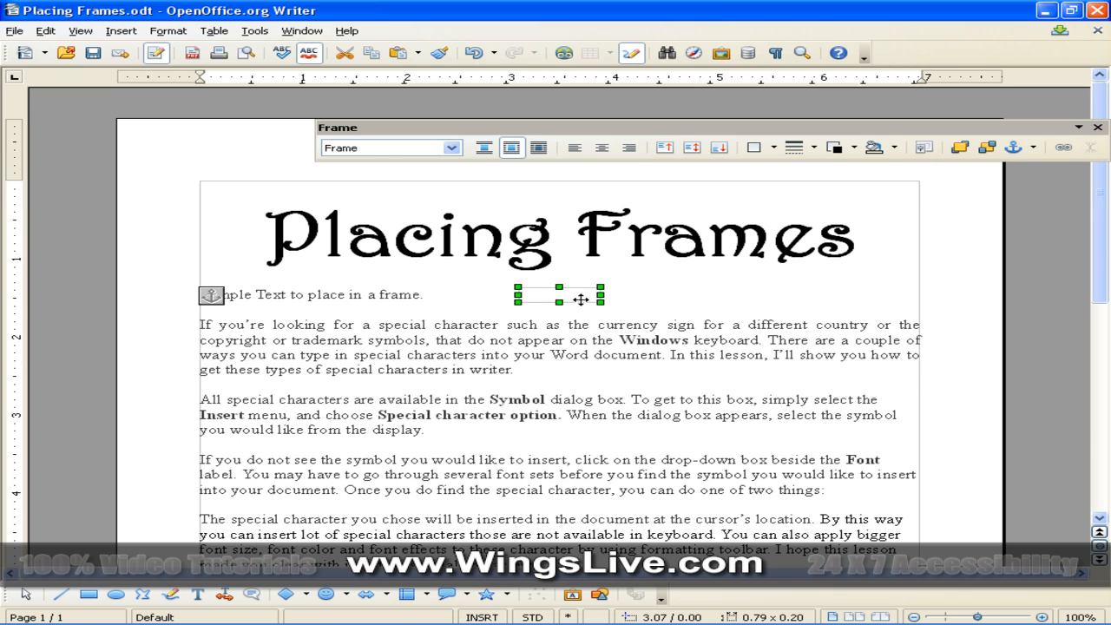
drag(573, 291, 760, 301)
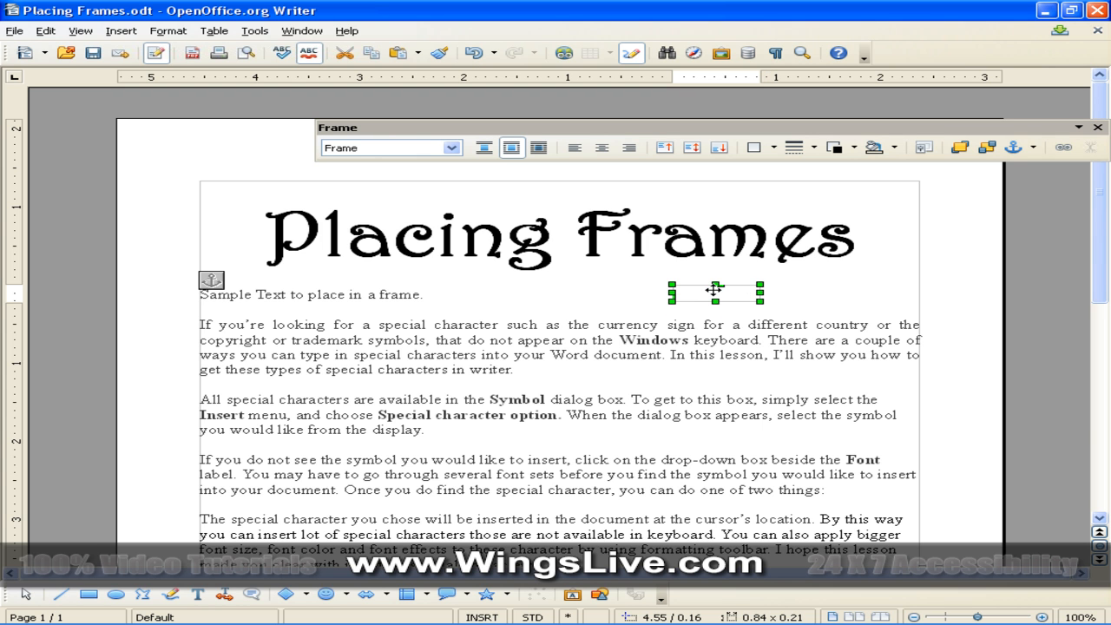
click(632, 294)
key(Down)
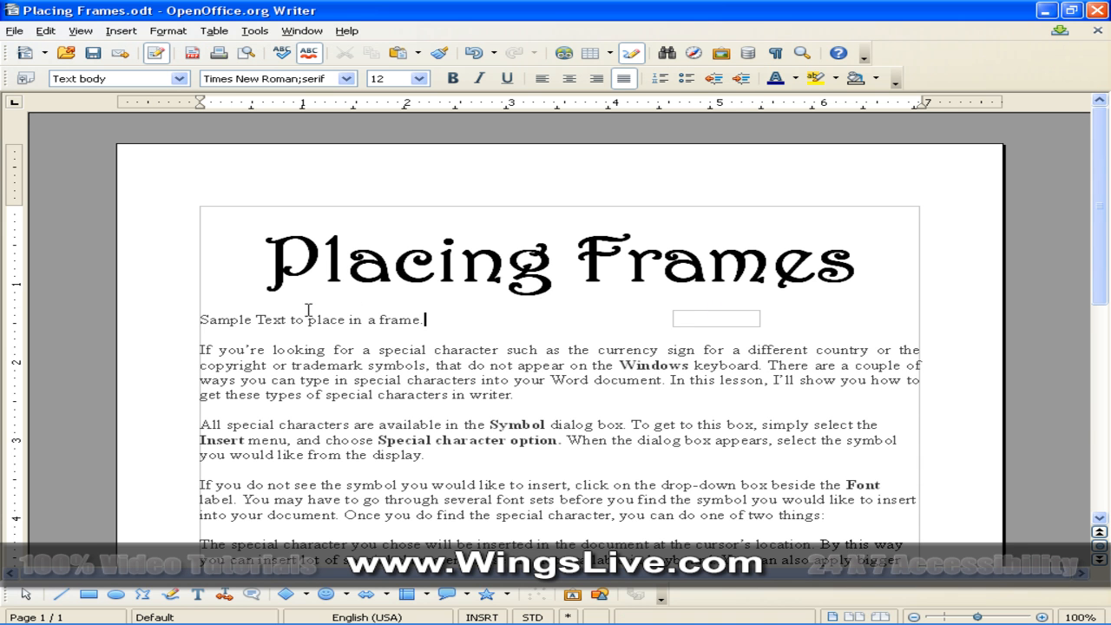
Place the line "Sample Text to place in a frame." inside a new frame with the default settings.
drag(198, 320, 435, 318)
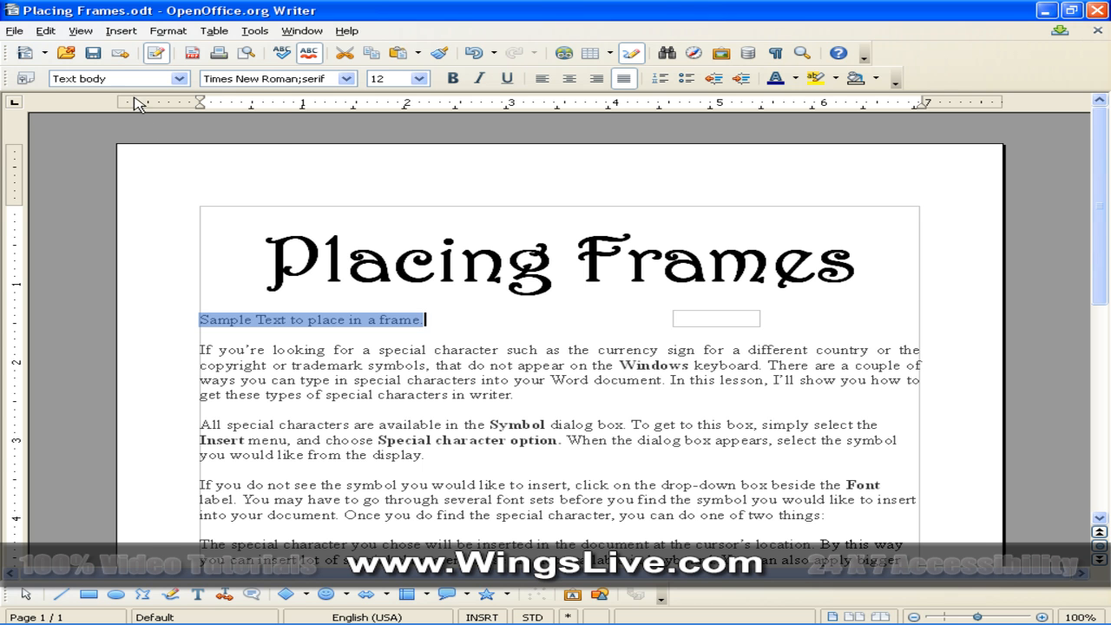
click(120, 31)
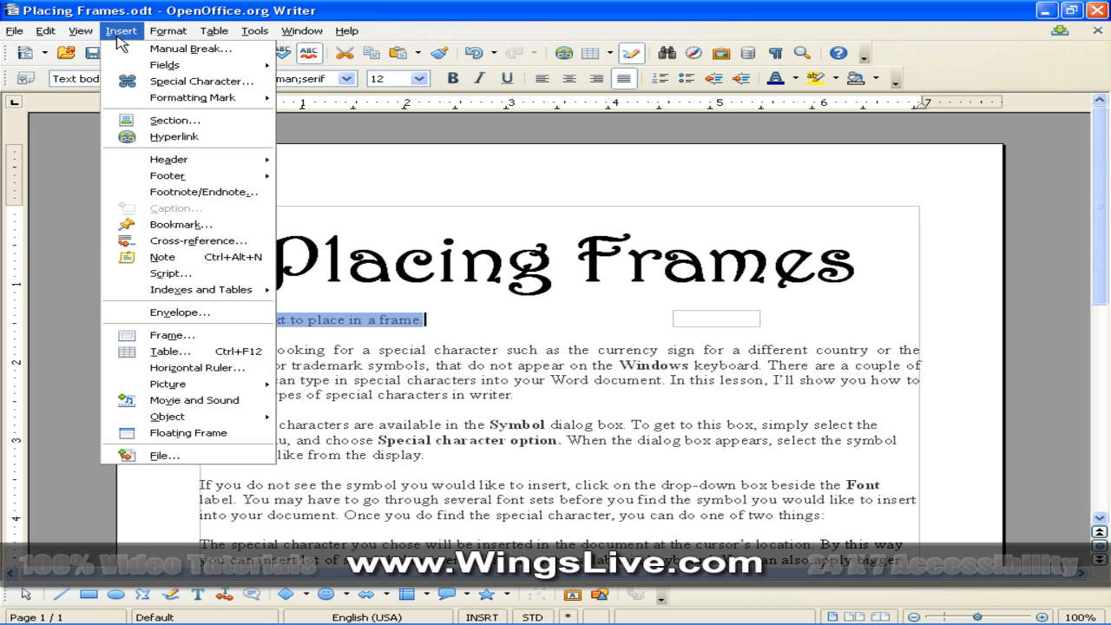
click(151, 336)
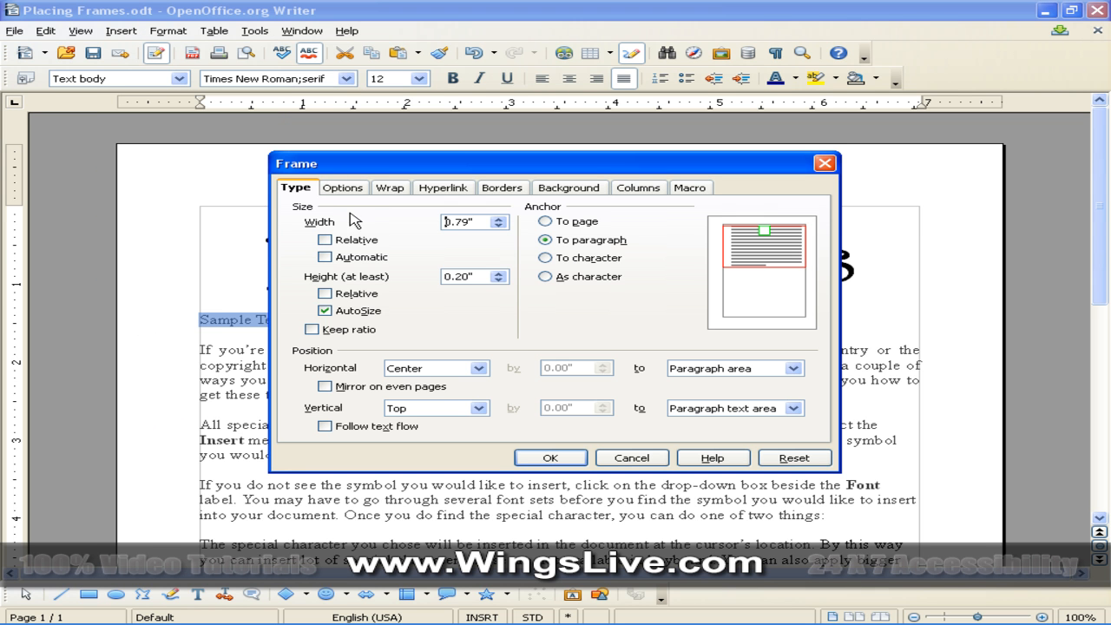
click(547, 457)
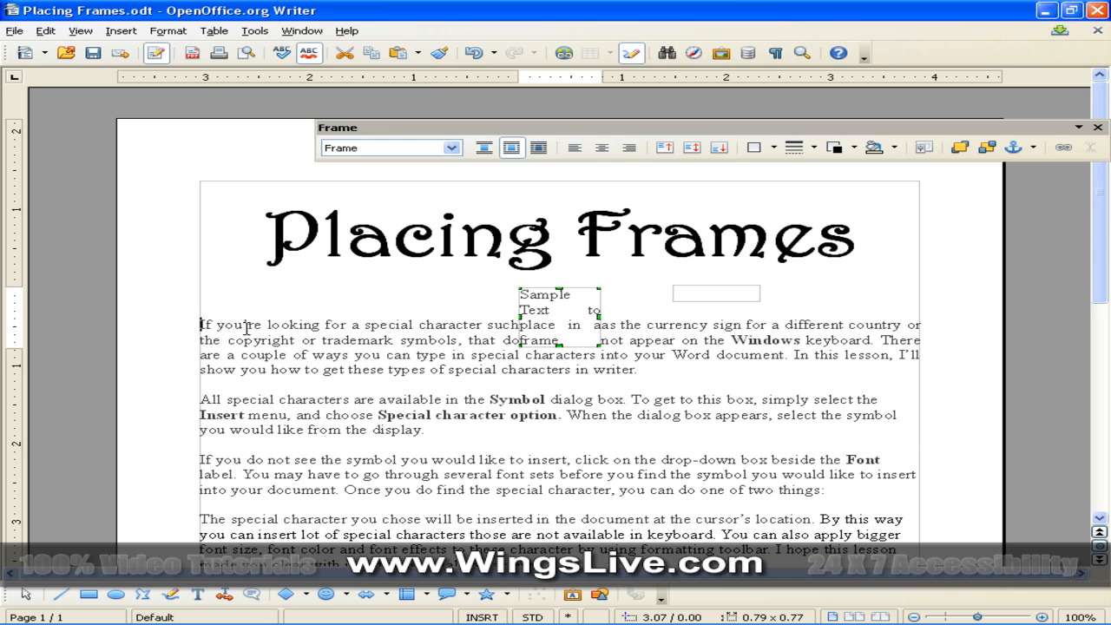
key(Escape)
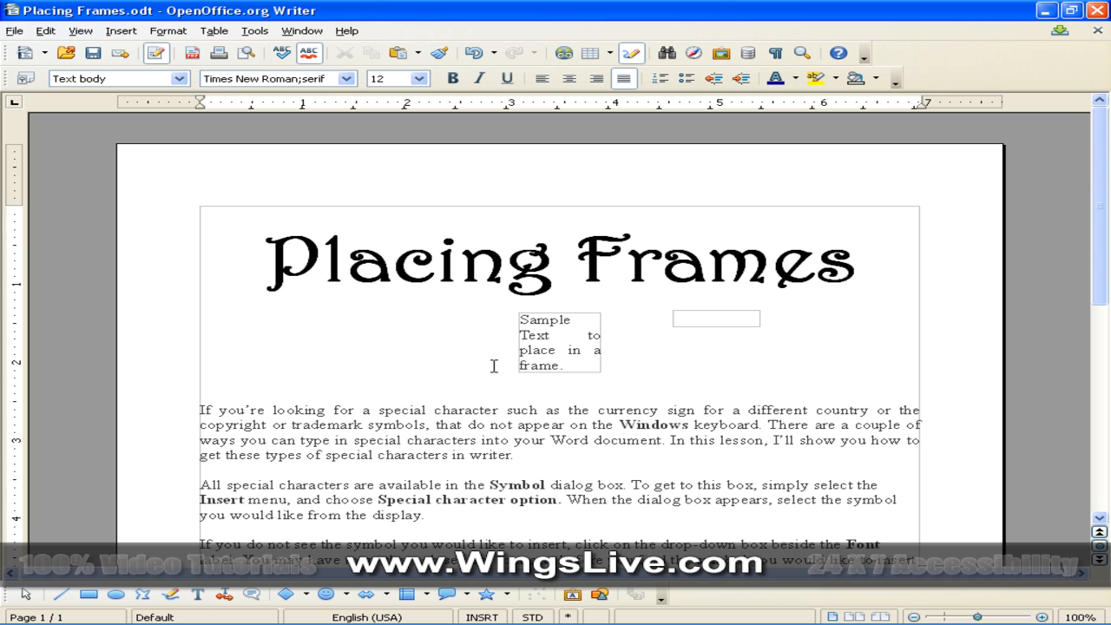
Display the Insert toolbar.
click(80, 34)
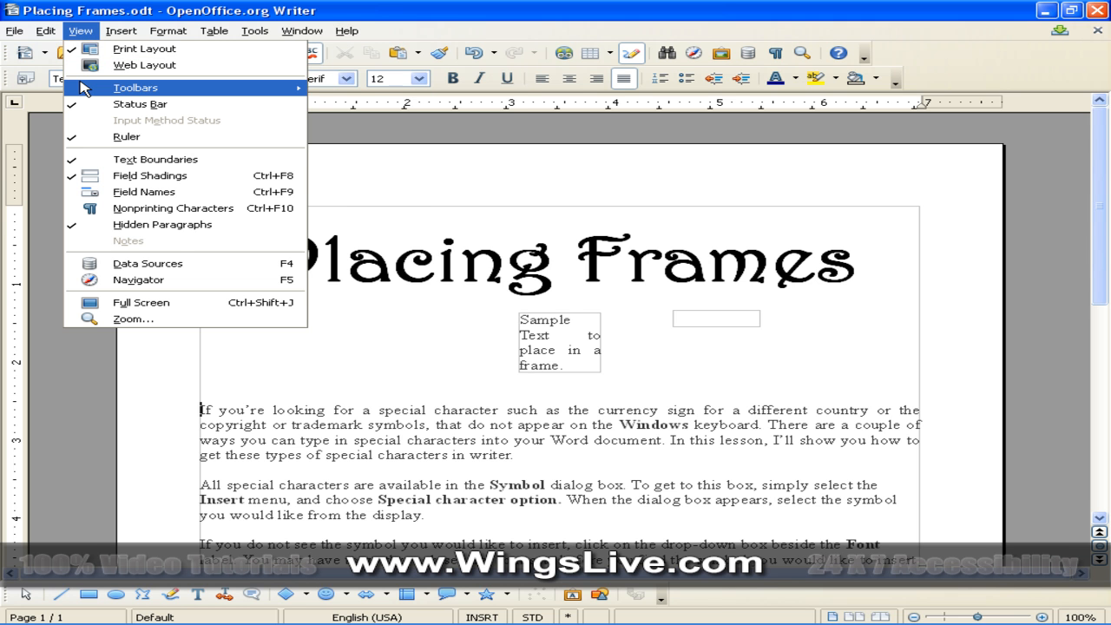
mouse_move(84, 88)
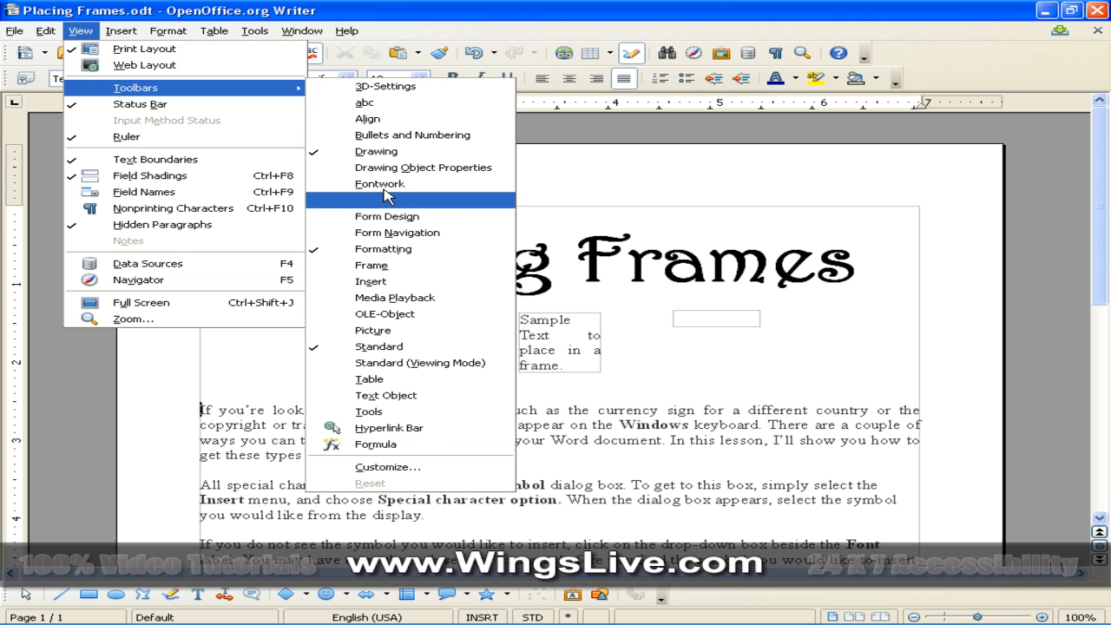
click(393, 283)
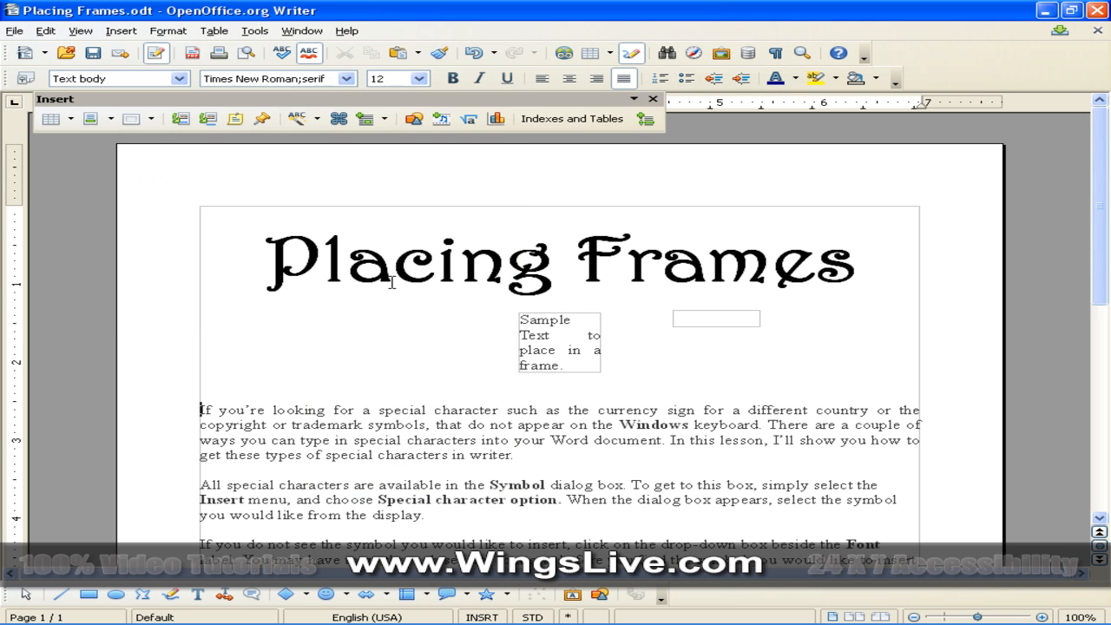
Draw a single-column frame about 2.78 × 1.39 inches, extending into the left page margin above the first body paragraph.
click(132, 121)
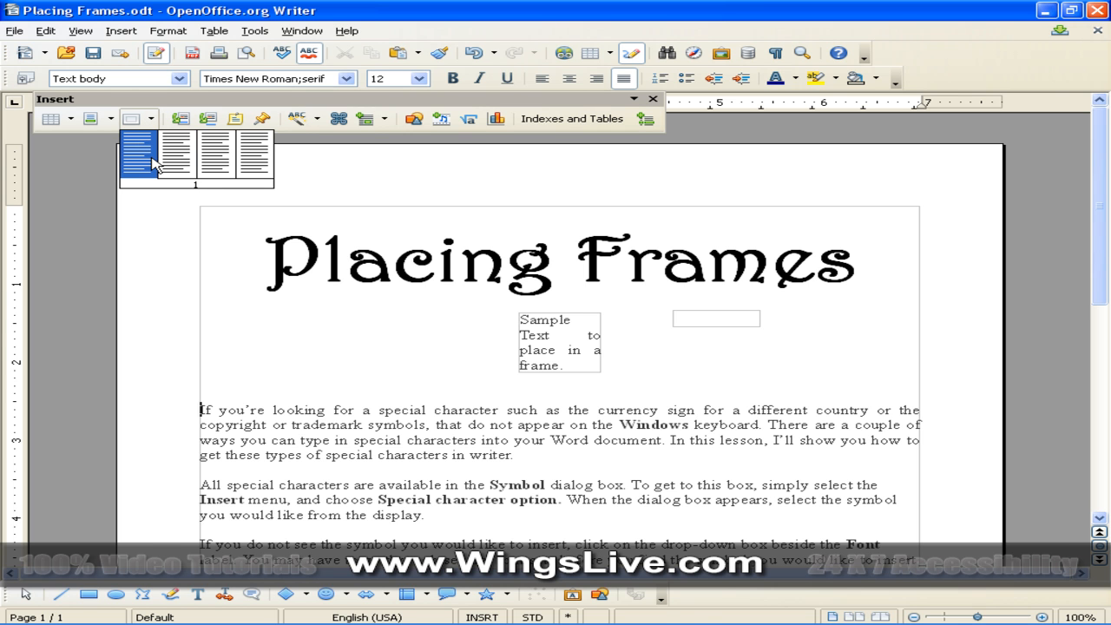
click(153, 165)
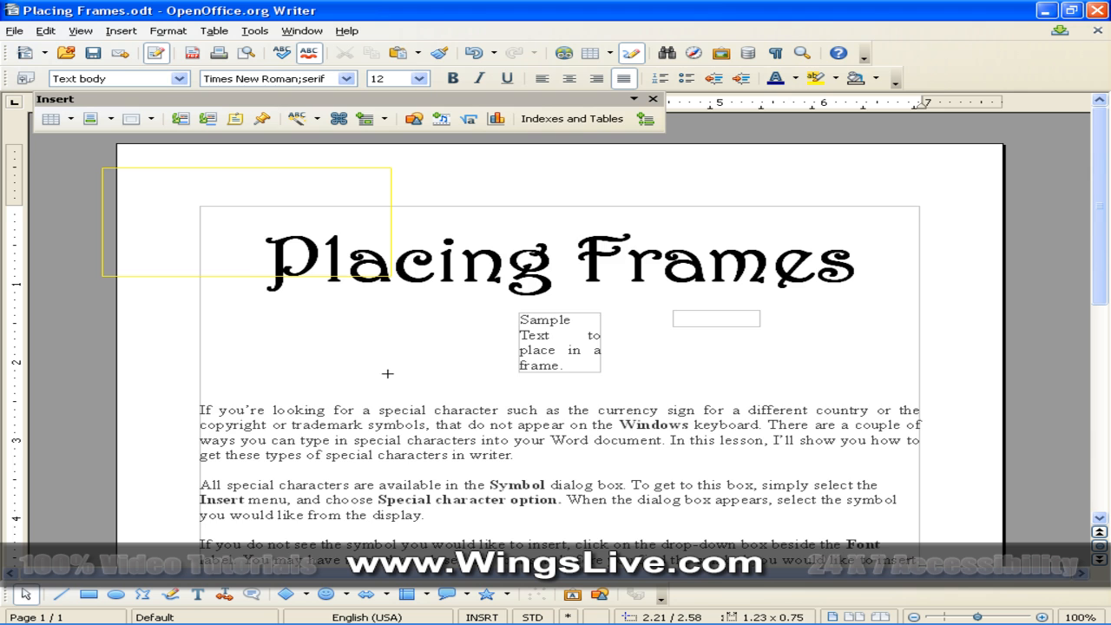
drag(387, 373, 370, 355)
drag(258, 223, 327, 392)
In the drawn frame's properties, set the border line style to 1.00 pt and the background to a pinkish red.
click(167, 31)
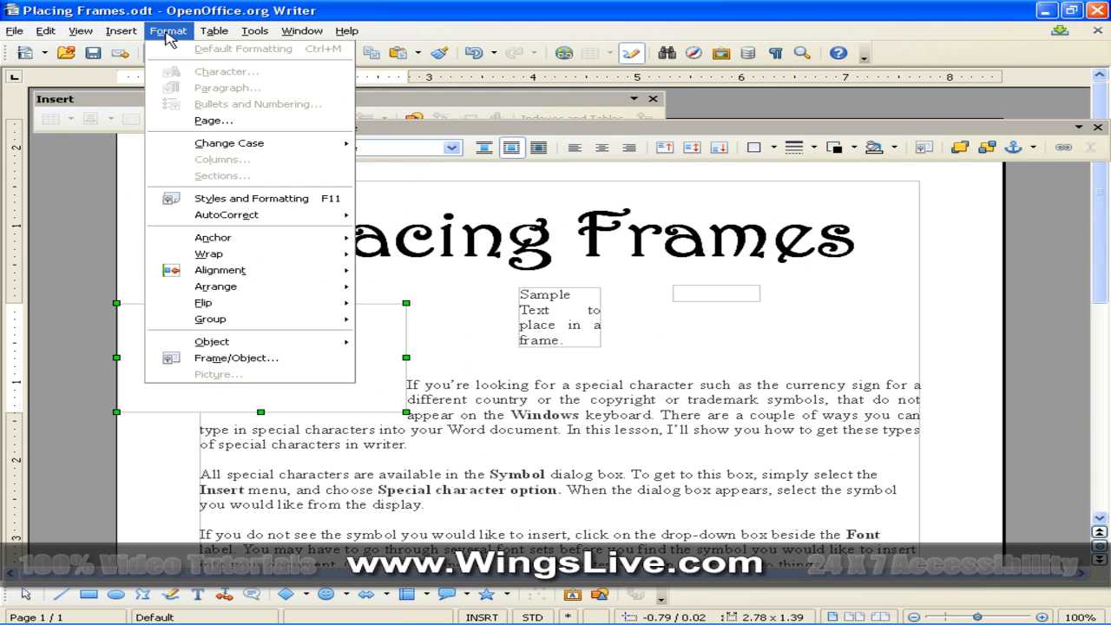
click(189, 360)
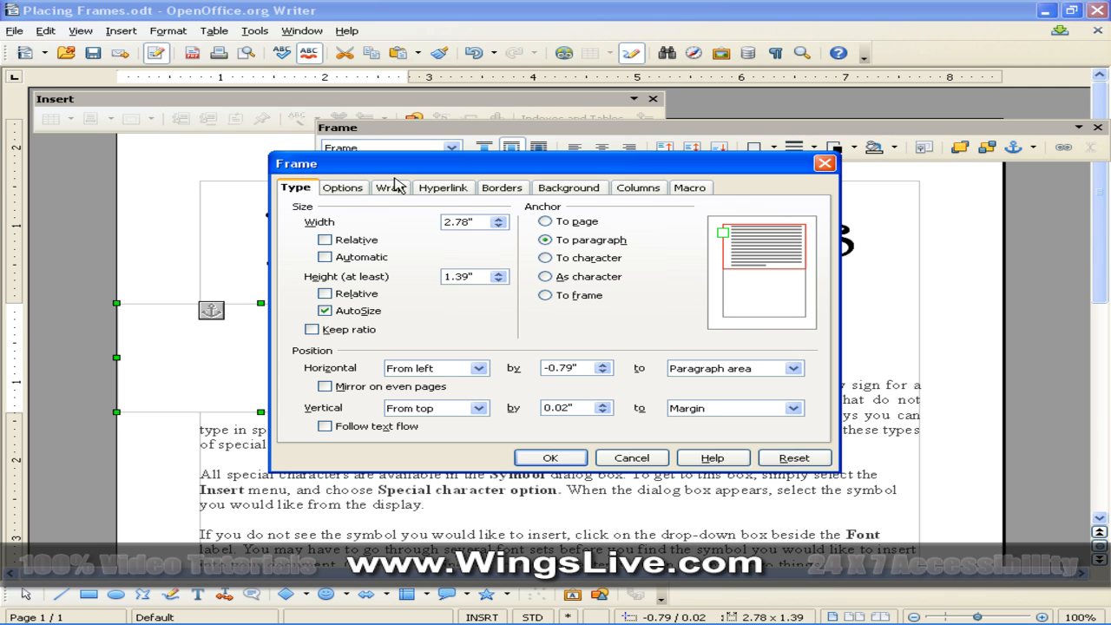
click(511, 190)
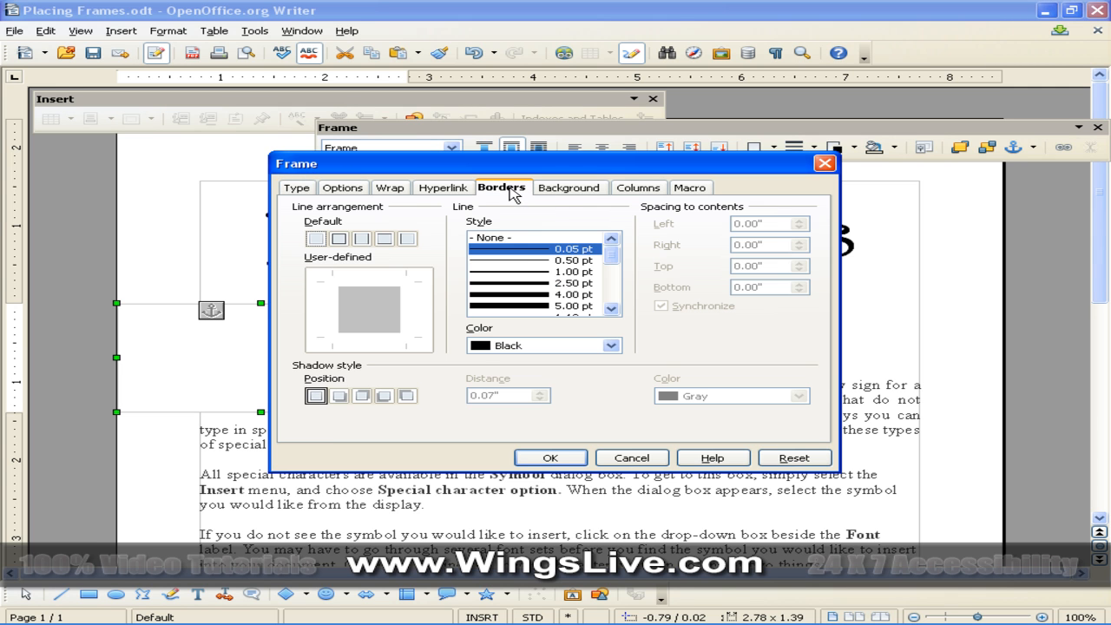
click(518, 260)
click(516, 272)
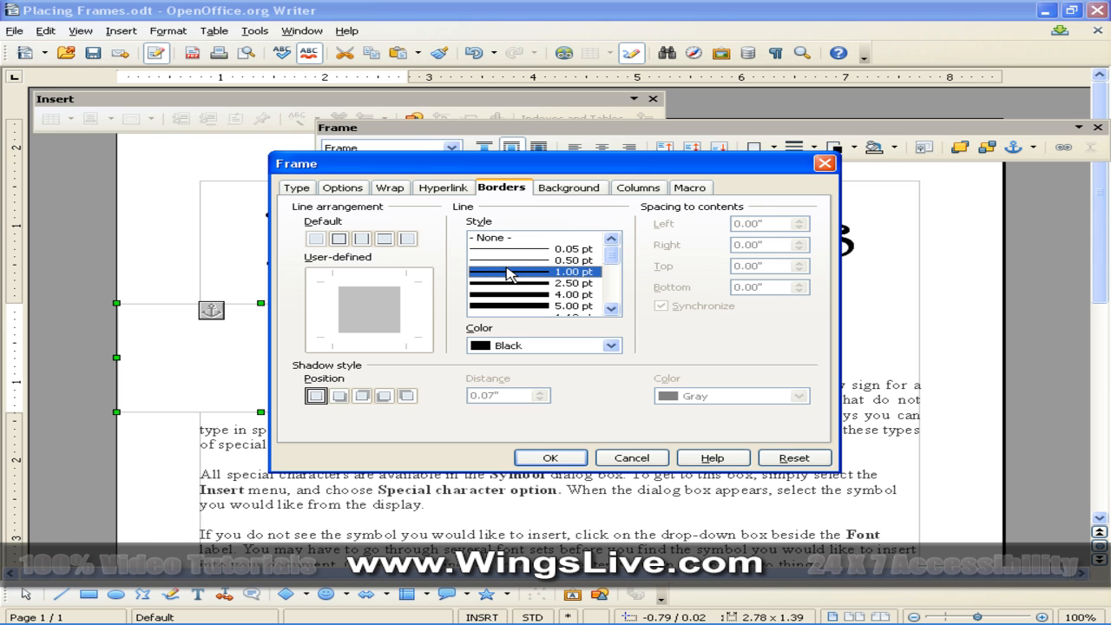
click(571, 192)
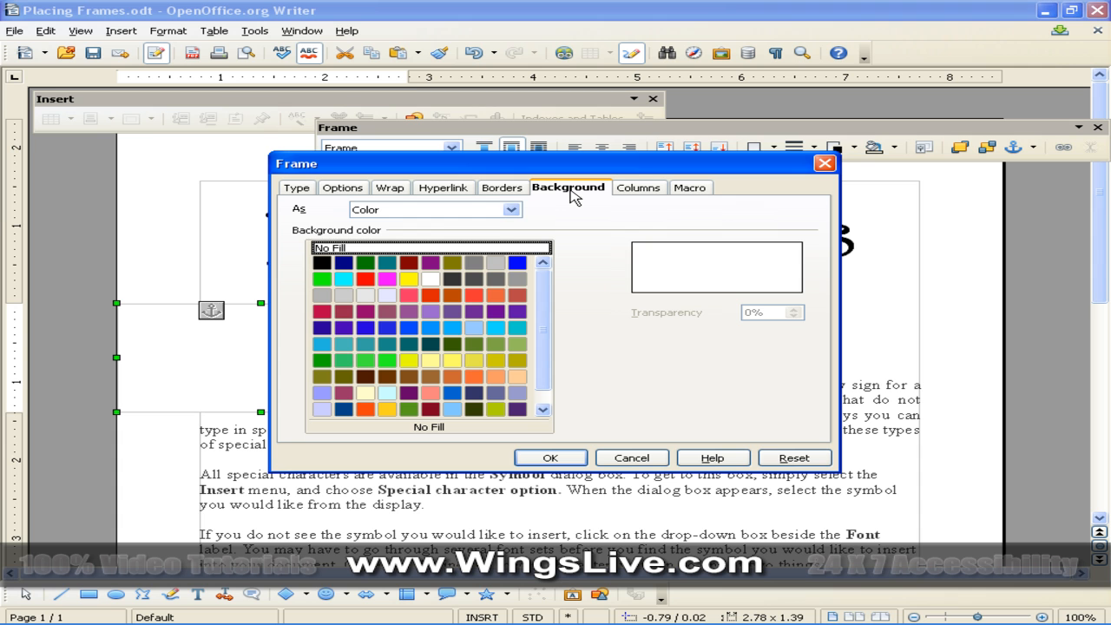
click(428, 295)
click(410, 294)
Review the frame's size, position and name settings, and try the protection options for contents, position and size.
click(300, 189)
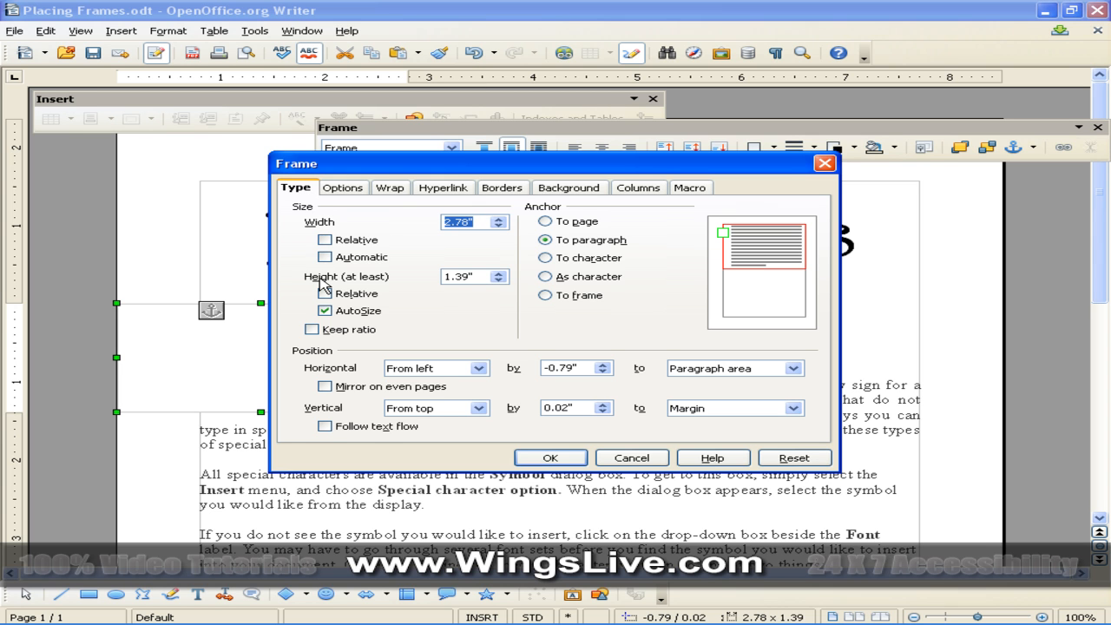
click(353, 191)
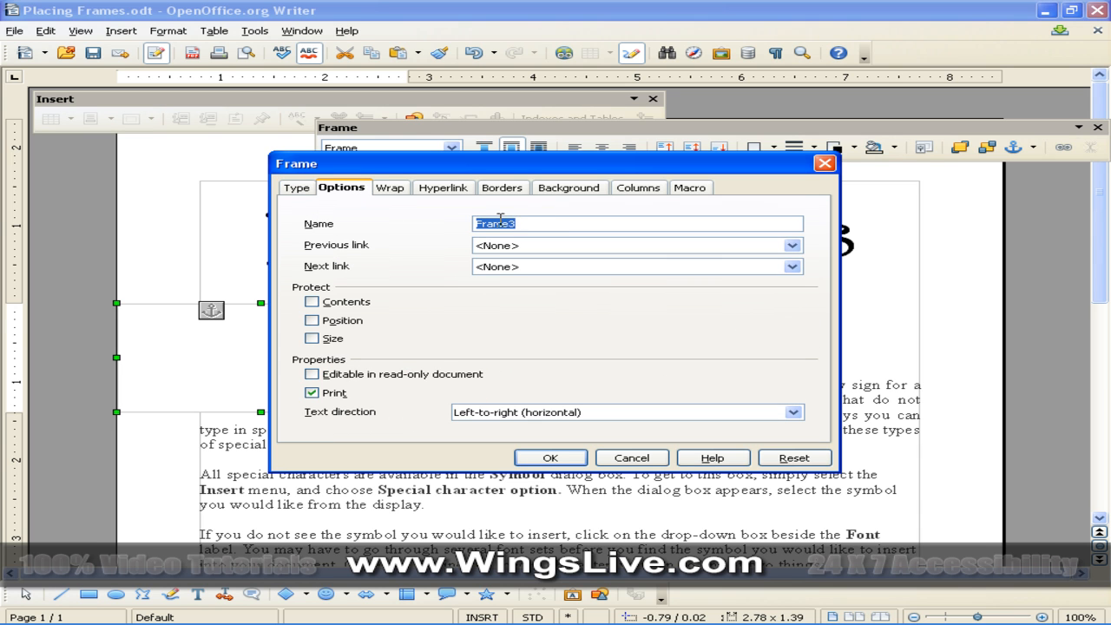
click(526, 225)
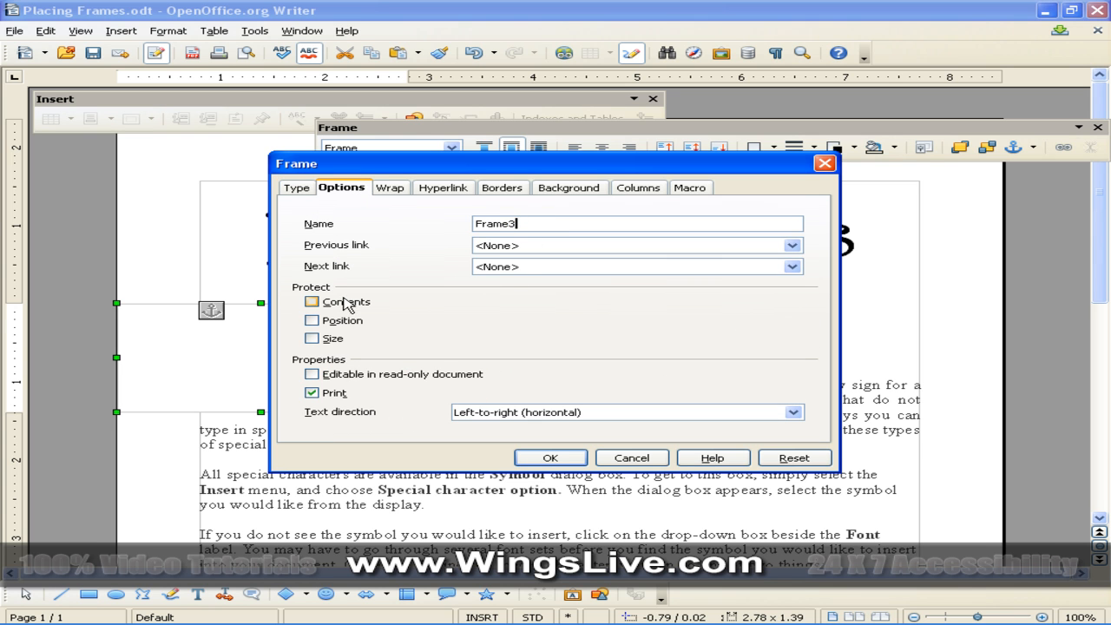
click(312, 301)
click(313, 301)
click(313, 320)
click(312, 320)
click(313, 339)
click(313, 338)
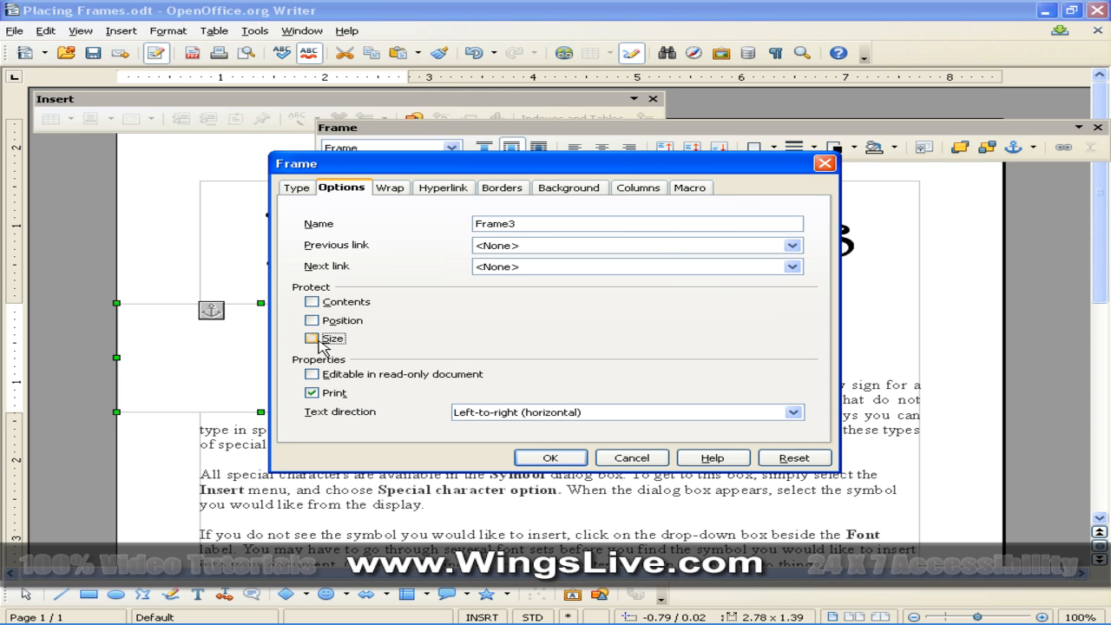
Divide the drawn frame into three equal columns and apply the frame properties.
click(633, 189)
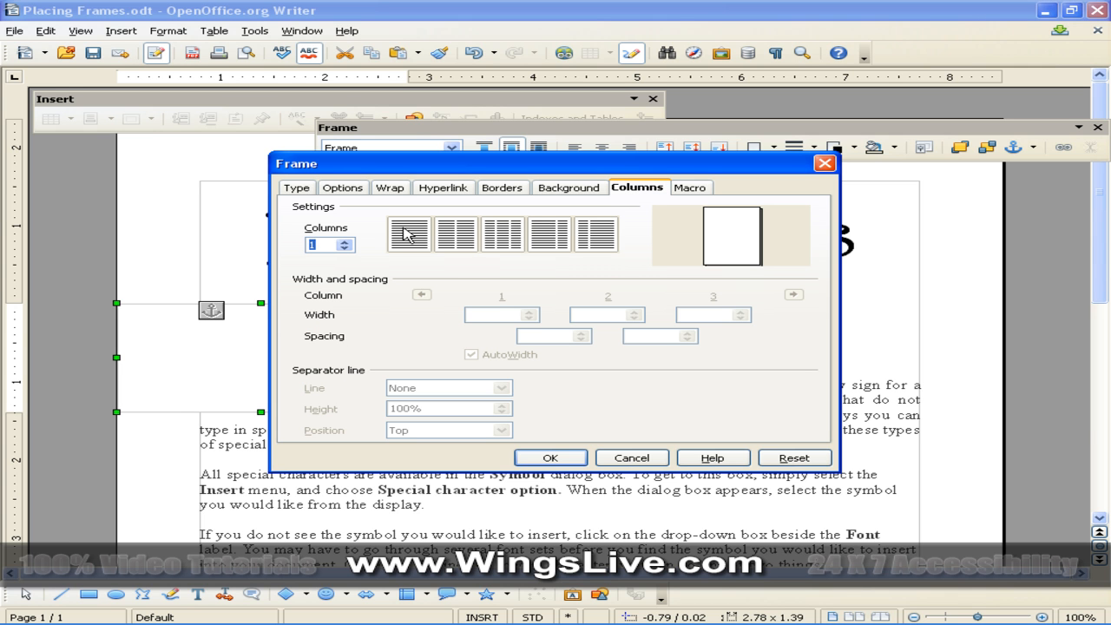
click(503, 235)
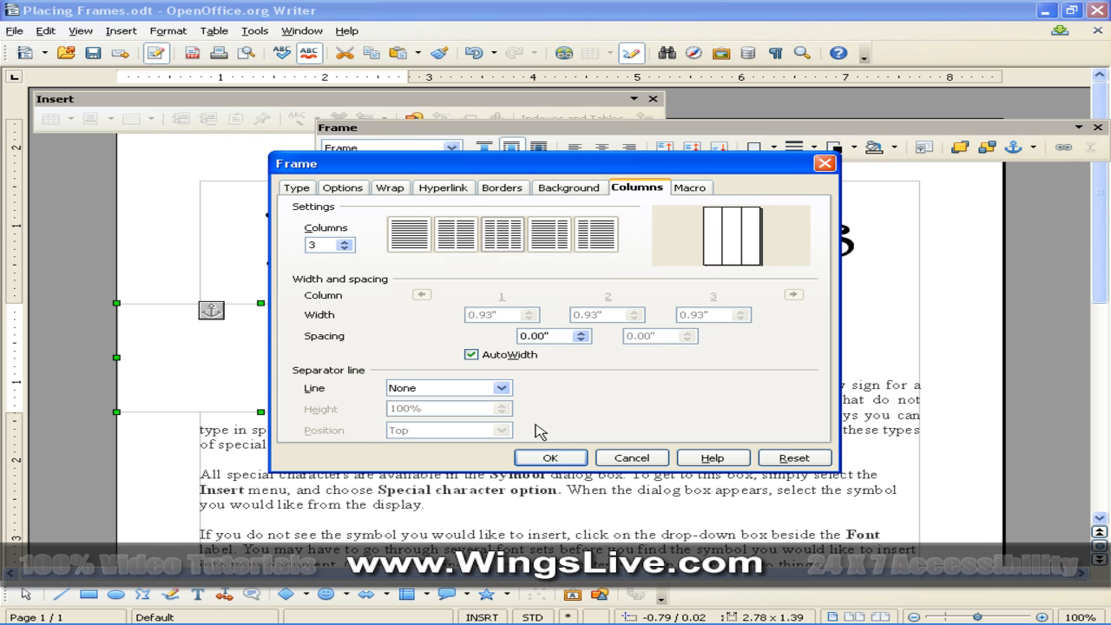
click(549, 459)
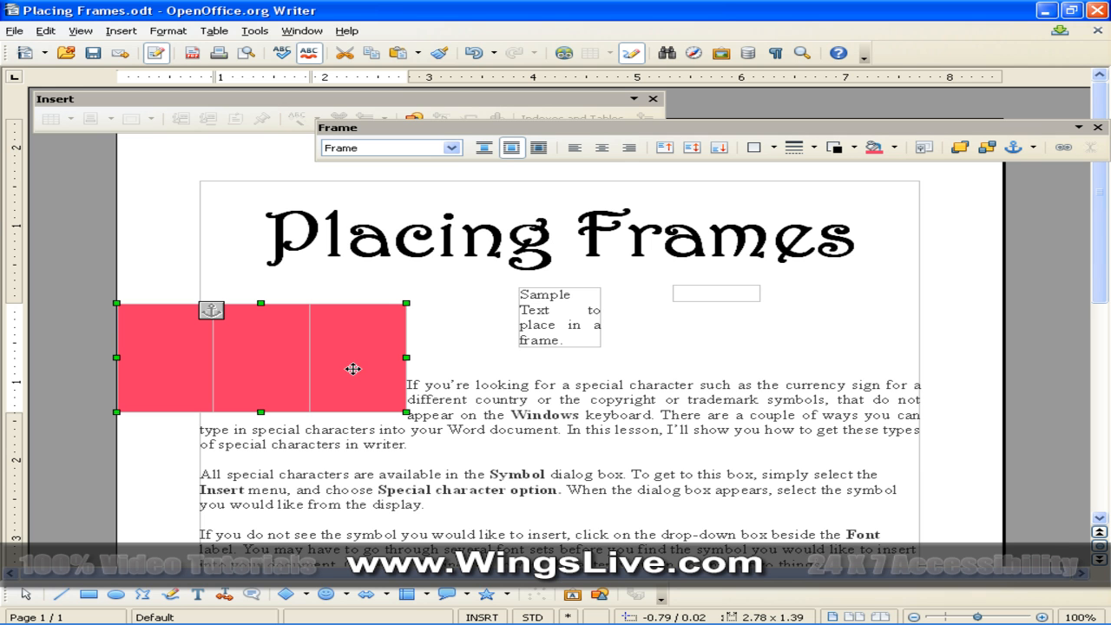
Move the pinkish-red frame into the first body paragraph and shrink it to about 2.21 × 1.17 inches.
click(456, 345)
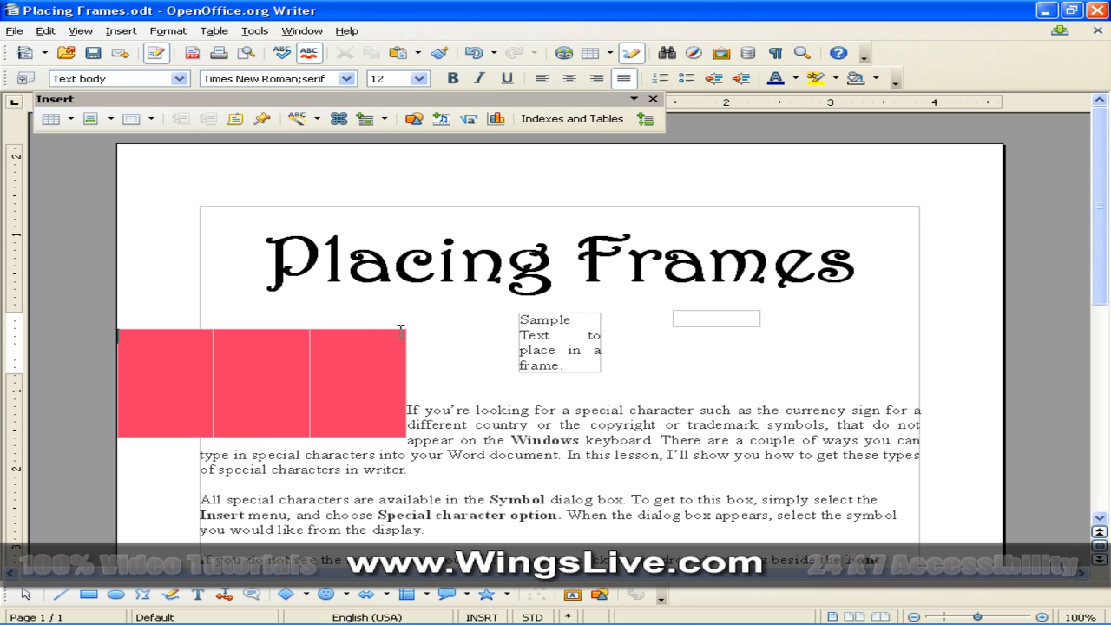
click(403, 333)
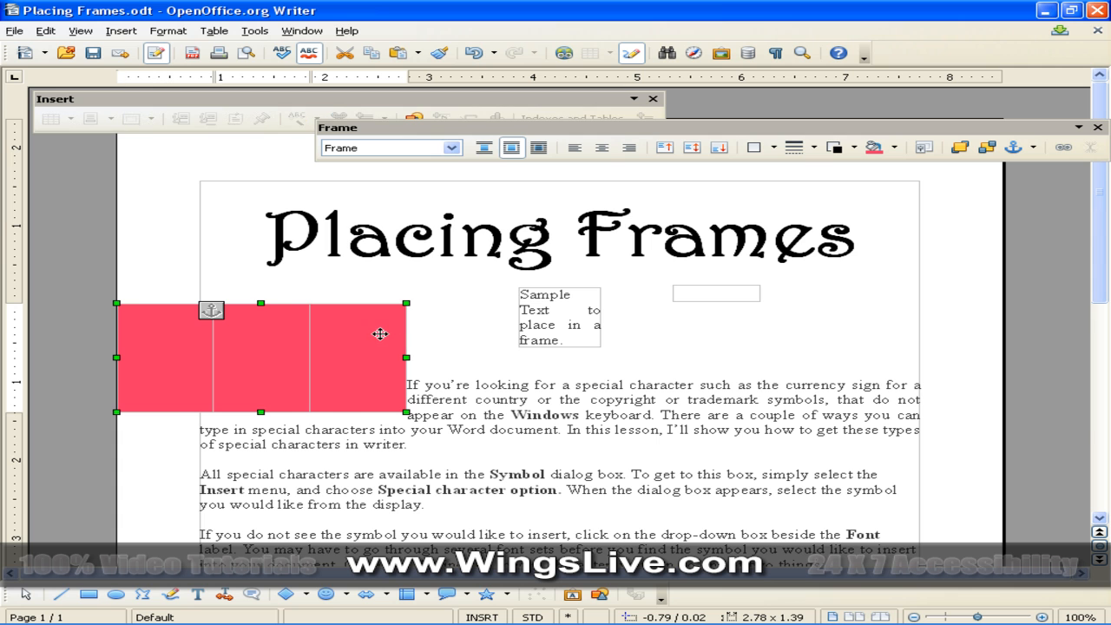
drag(385, 339, 554, 386)
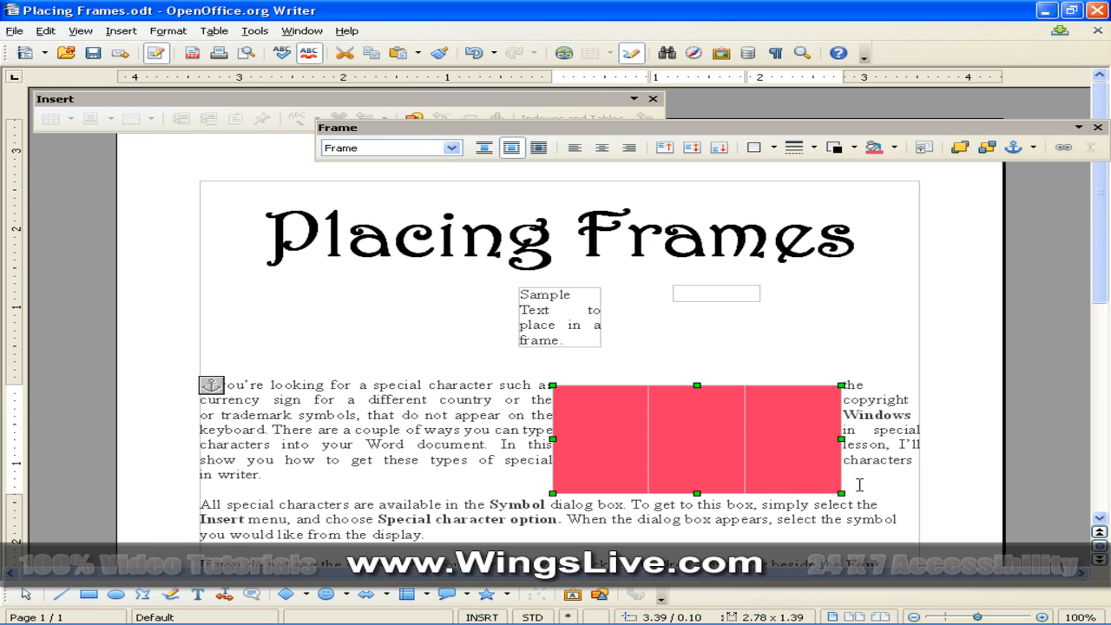
drag(842, 493, 783, 476)
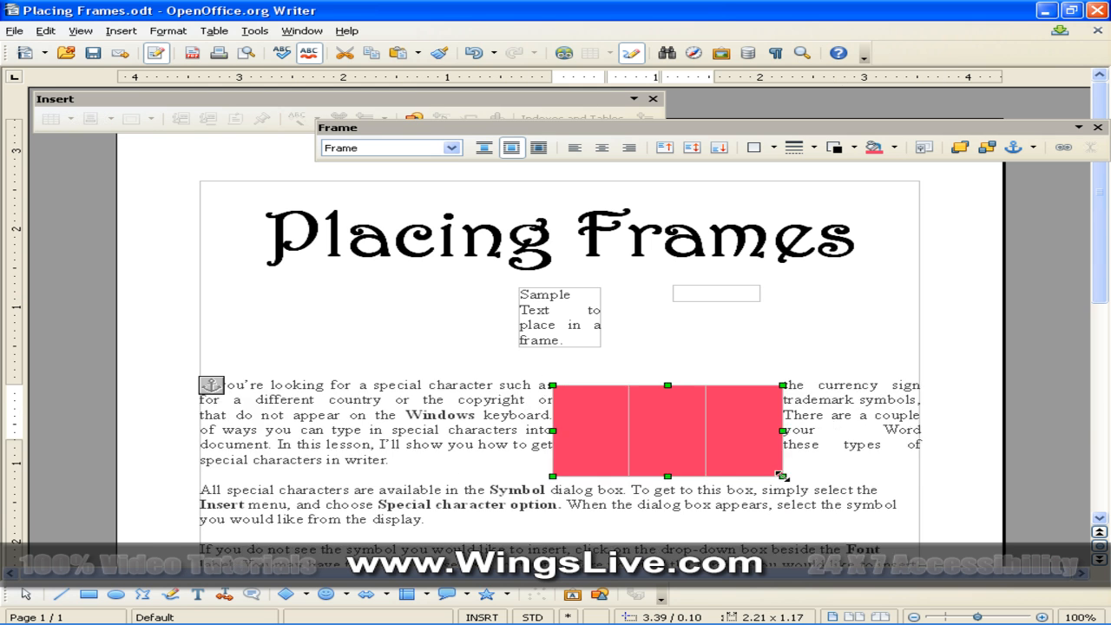
Enter "test" in the first column of the pinkish-red frame and delete the whole frame.
double_click(613, 416)
text(testr)
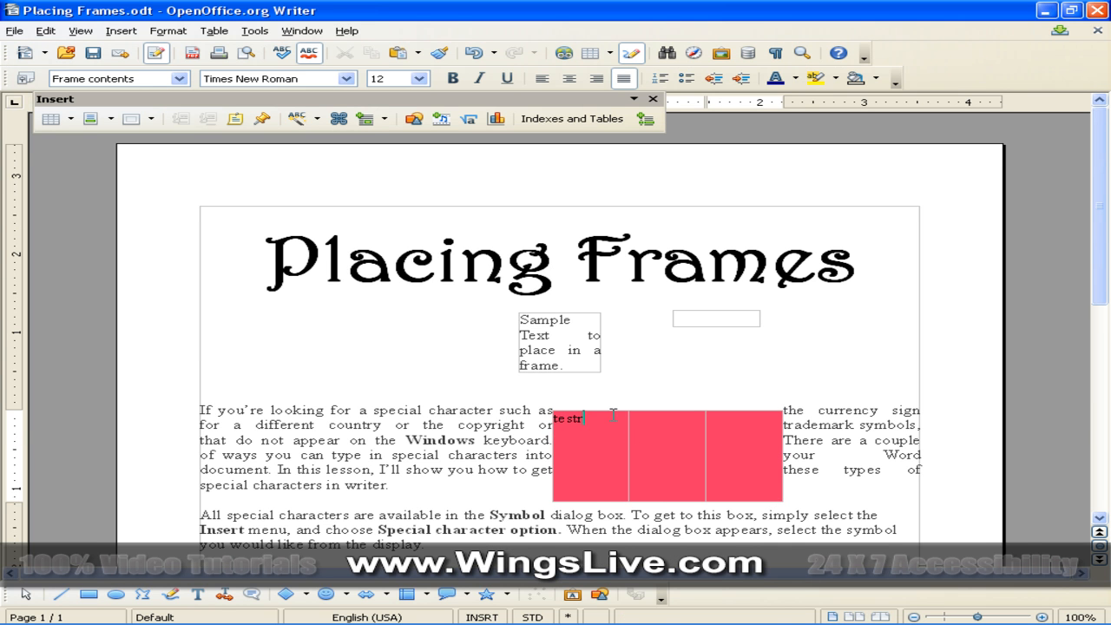
key(BackSpace)
key(Escape)
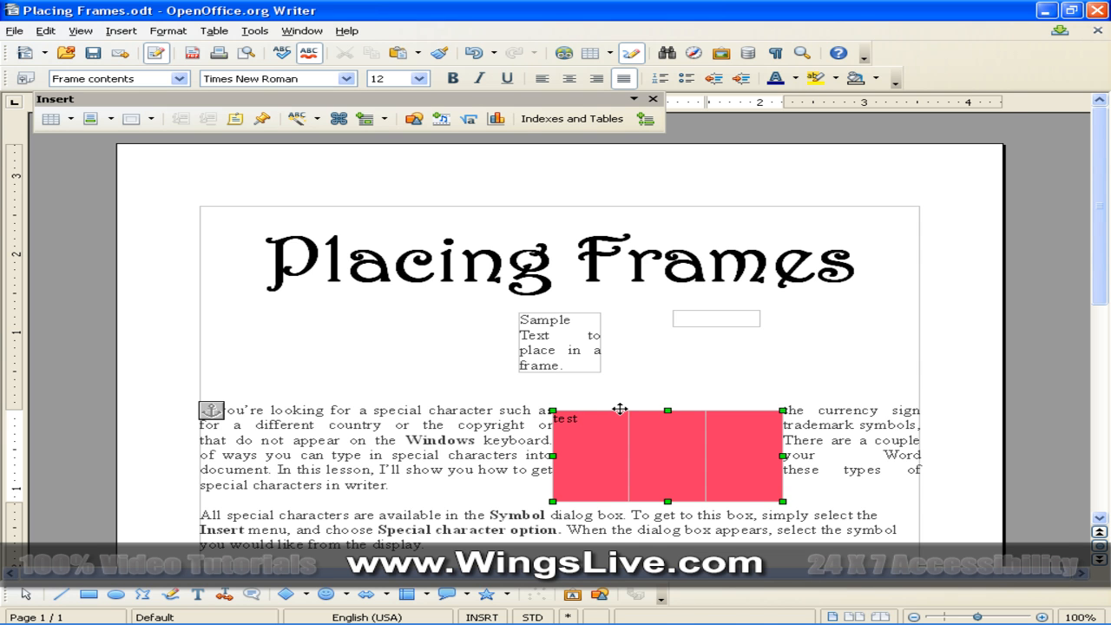
key(Delete)
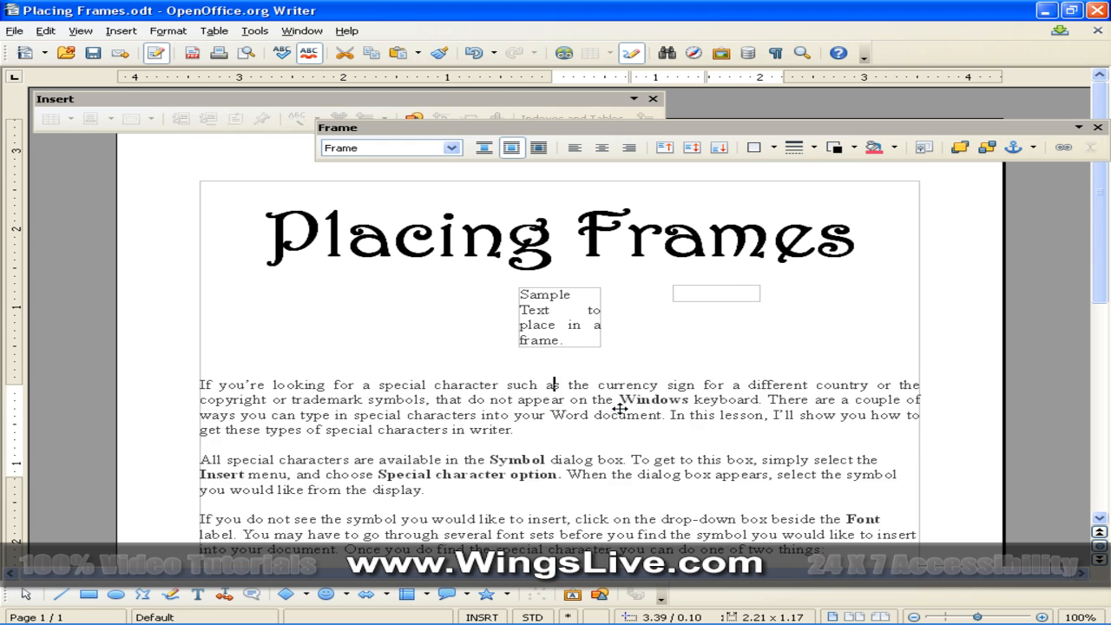
Select the frame containing the sample text and open its context options.
click(596, 347)
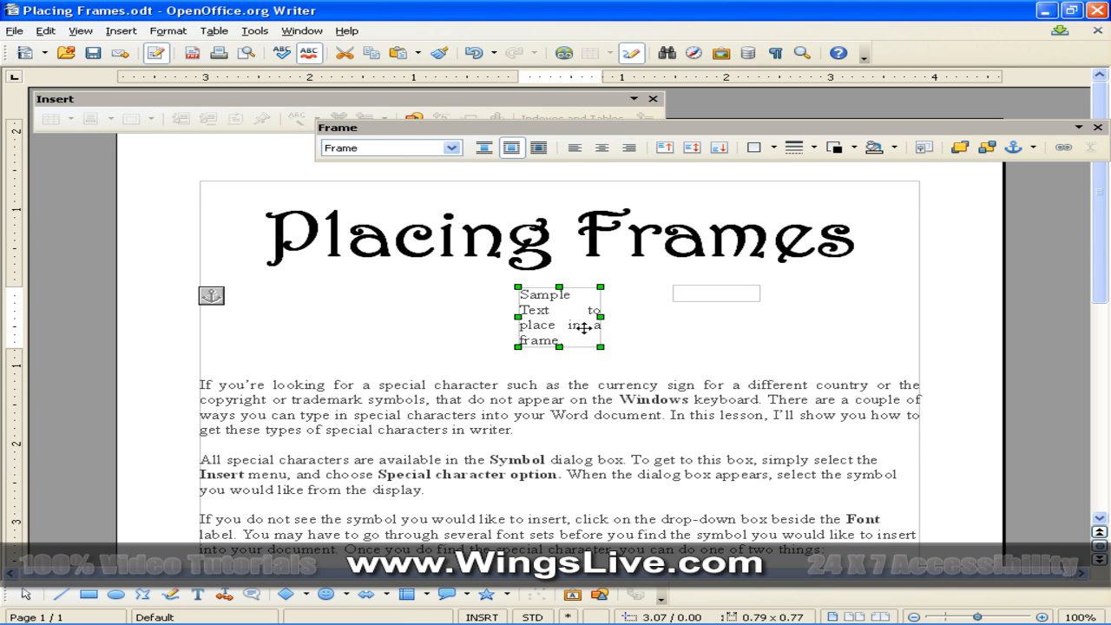
right_click(588, 332)
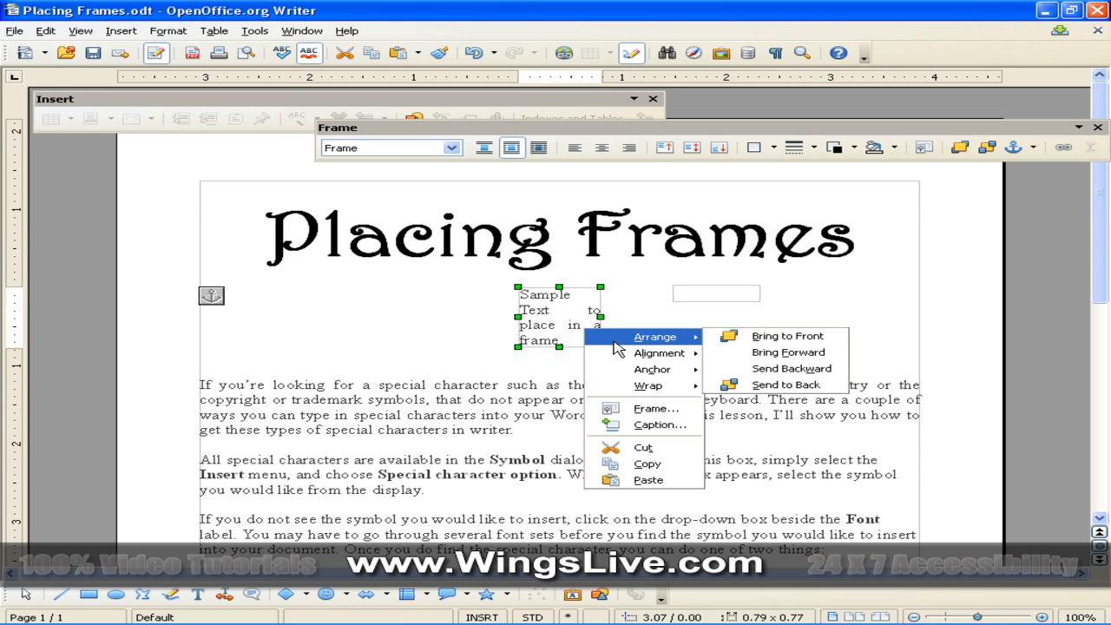